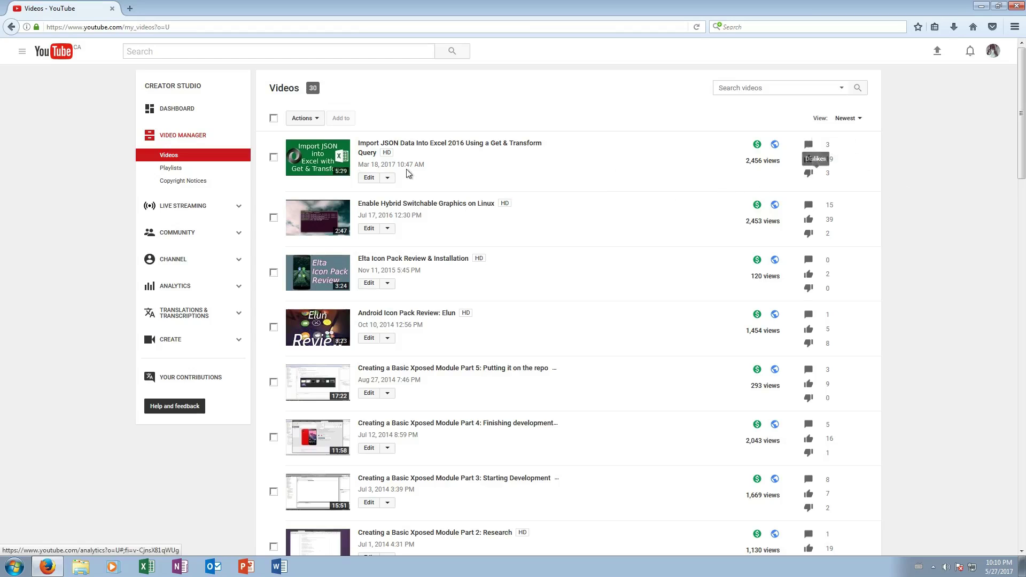
Step: Open the Import JSON Data video's analytics and review its 28-day overview: 1,875 views, 4,088 watch minutes
click(834, 171)
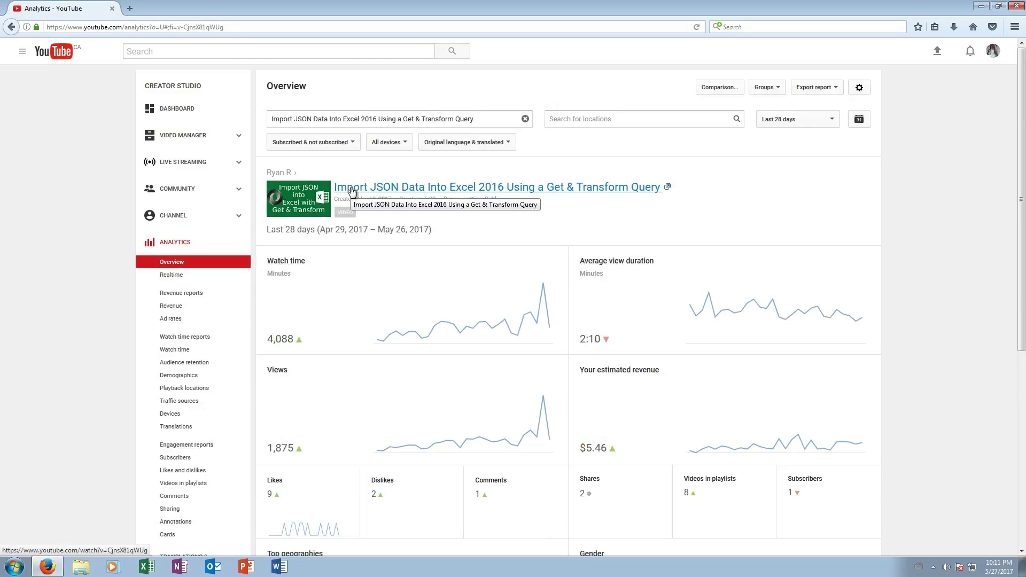
scroll(484, 382, down, 4)
scroll(474, 378, up, 3)
scroll(475, 376, down, 3)
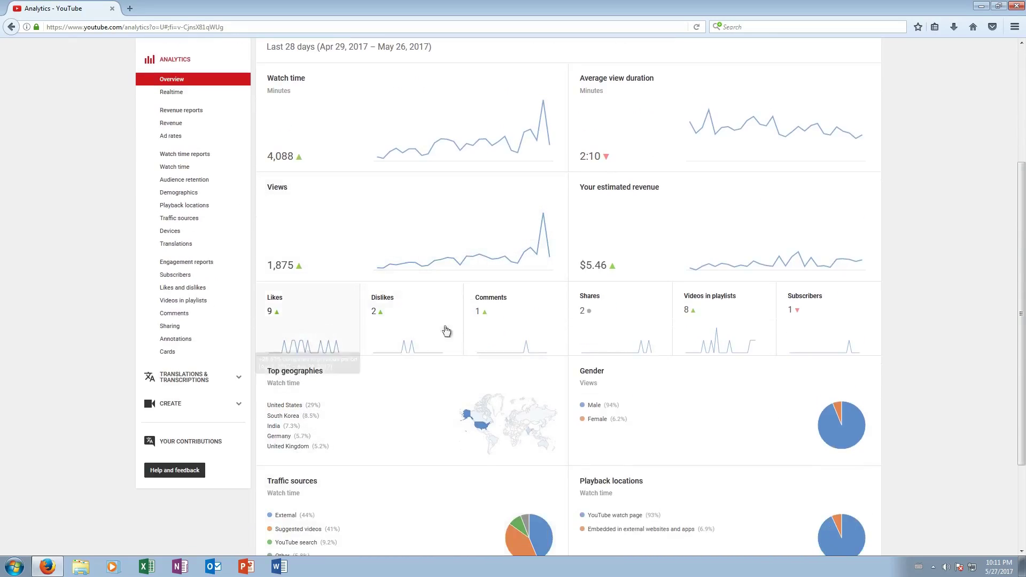
scroll(480, 390, up, 3)
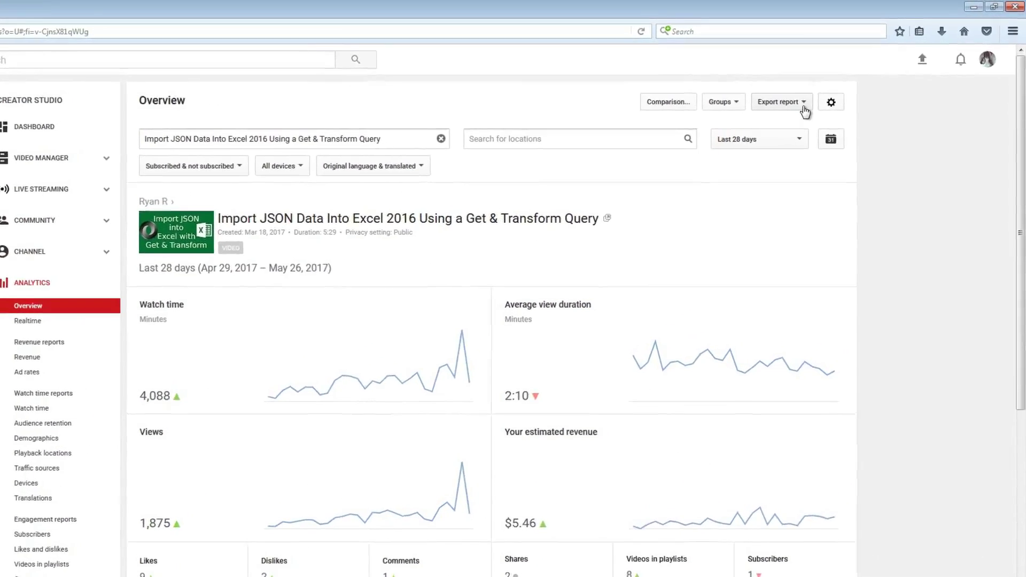
Step: Export the Overview report as Microsoft Excel (.xls), save the file, and open it from Firefox's downloads
click(802, 104)
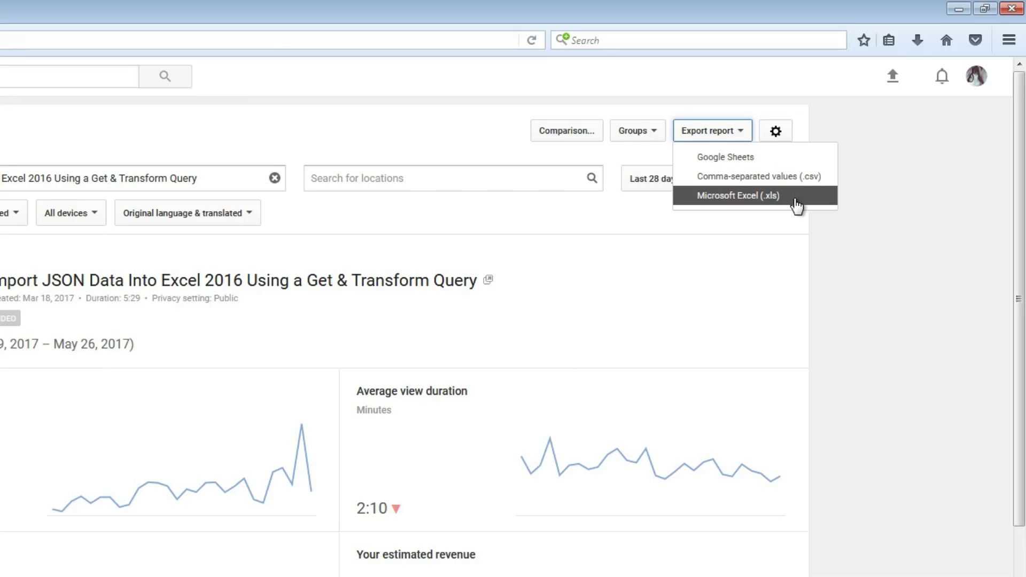
click(788, 199)
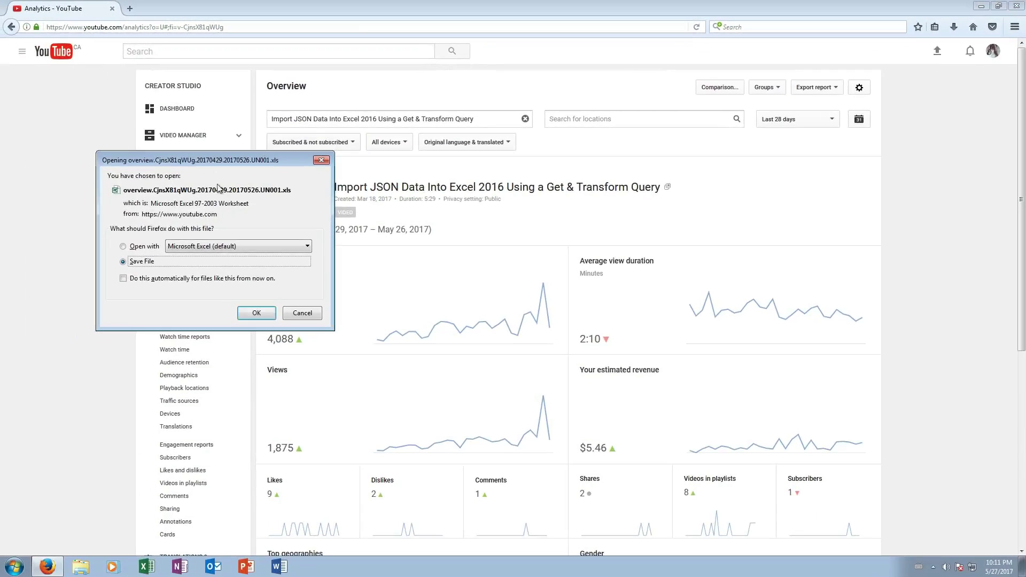
click(256, 313)
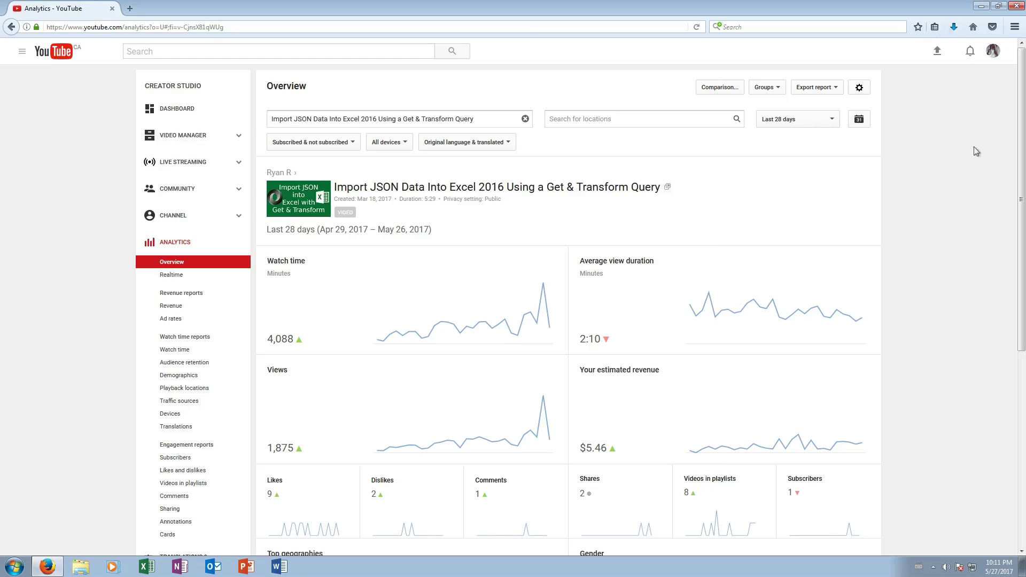
click(954, 27)
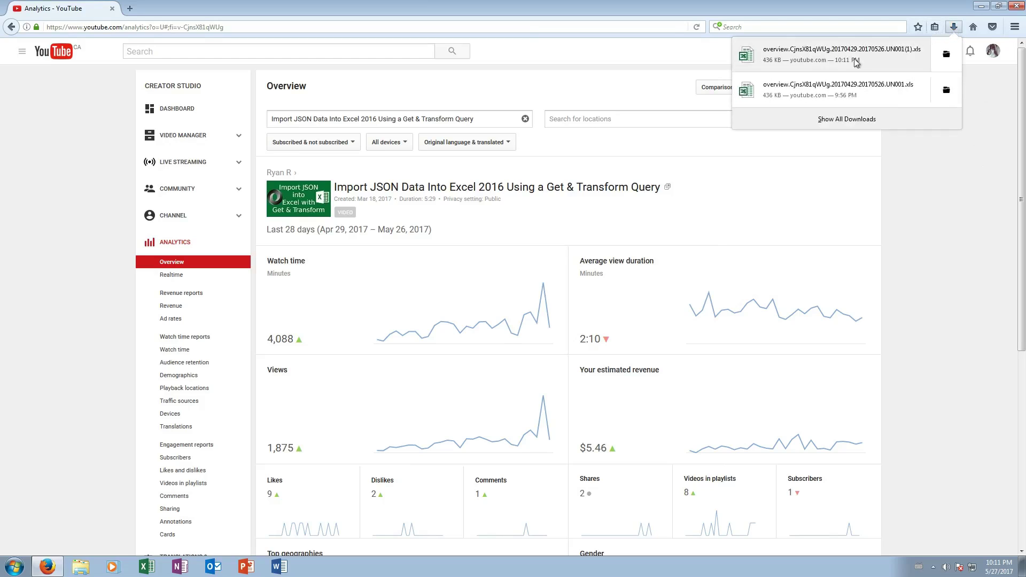
click(840, 62)
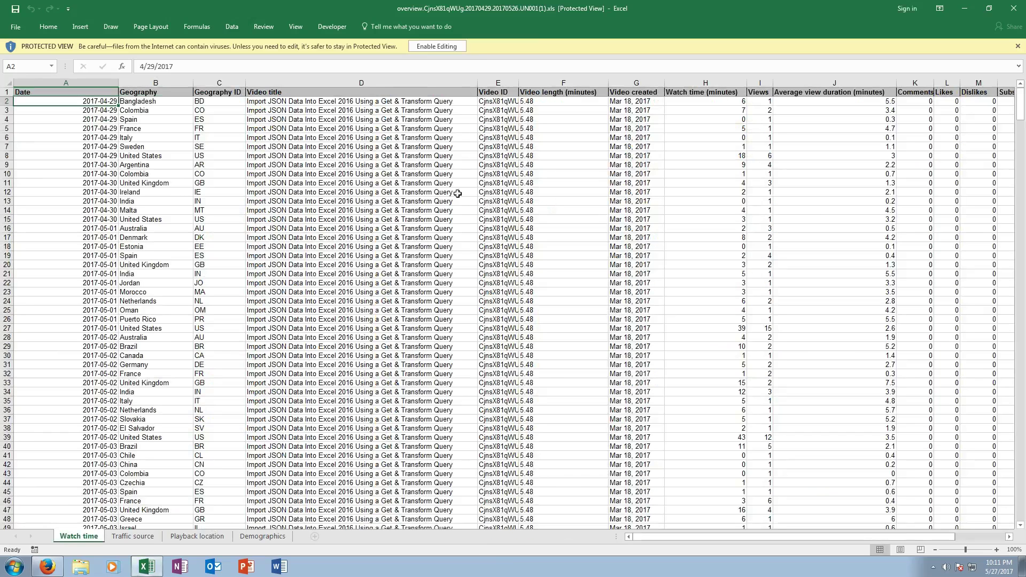
Step: Enable editing on the downloaded workbook and glance over the Watch time sheet
click(451, 47)
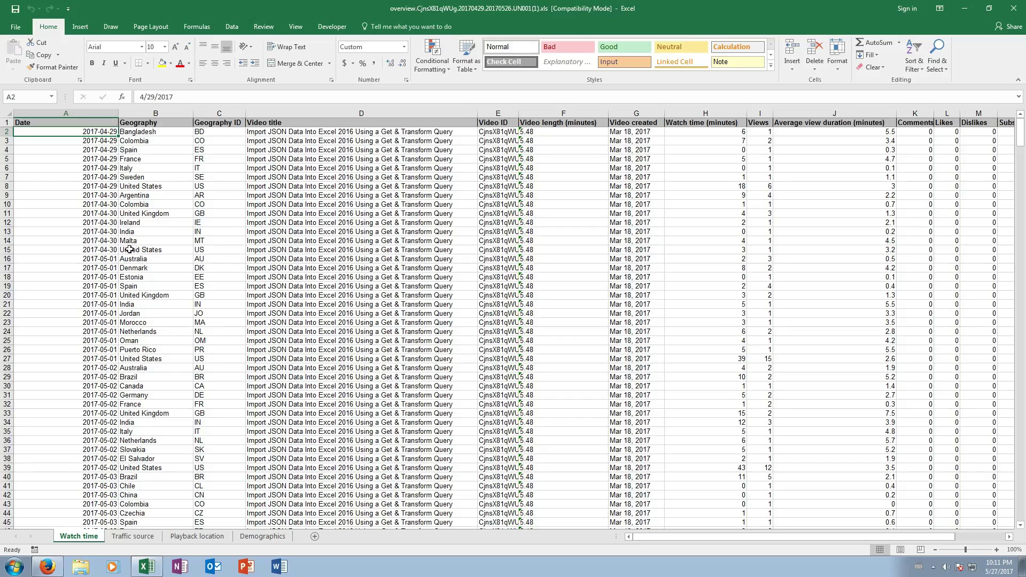
scroll(93, 197, down, 12)
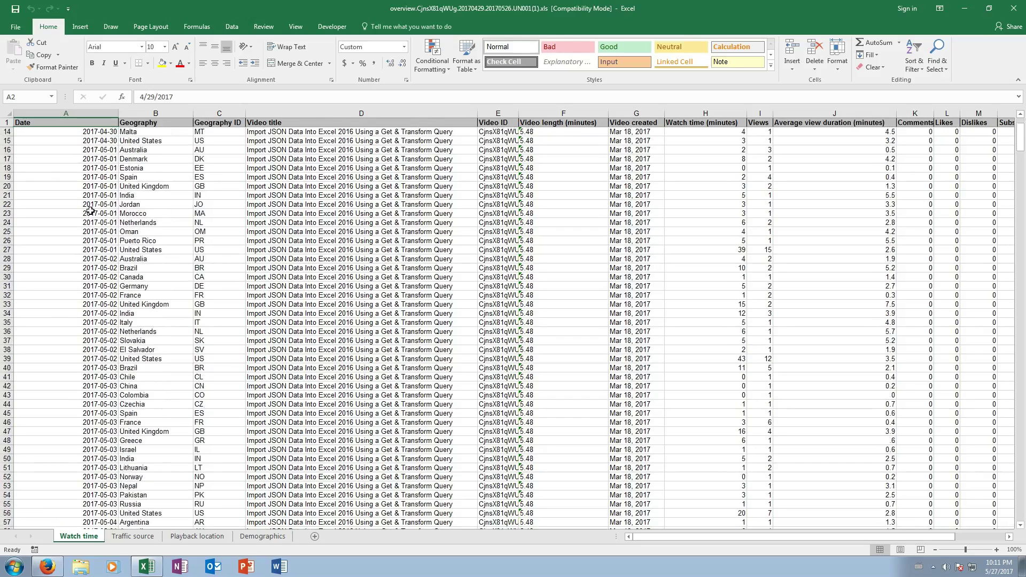
scroll(99, 203, up, 12)
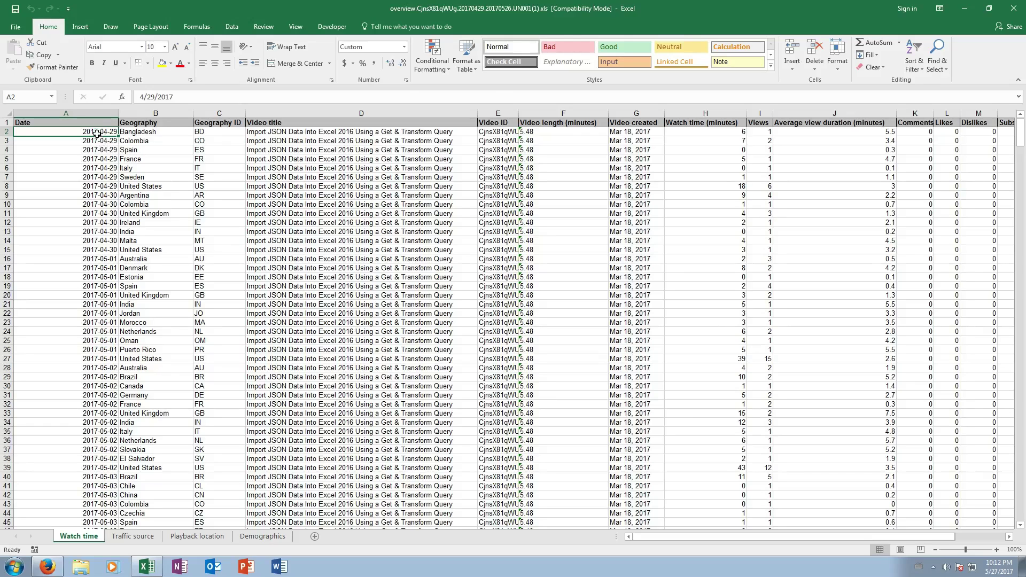
Step: Inspect the Bangladesh and Colombia rows' watch time and views, then review the daily rows further down
click(174, 134)
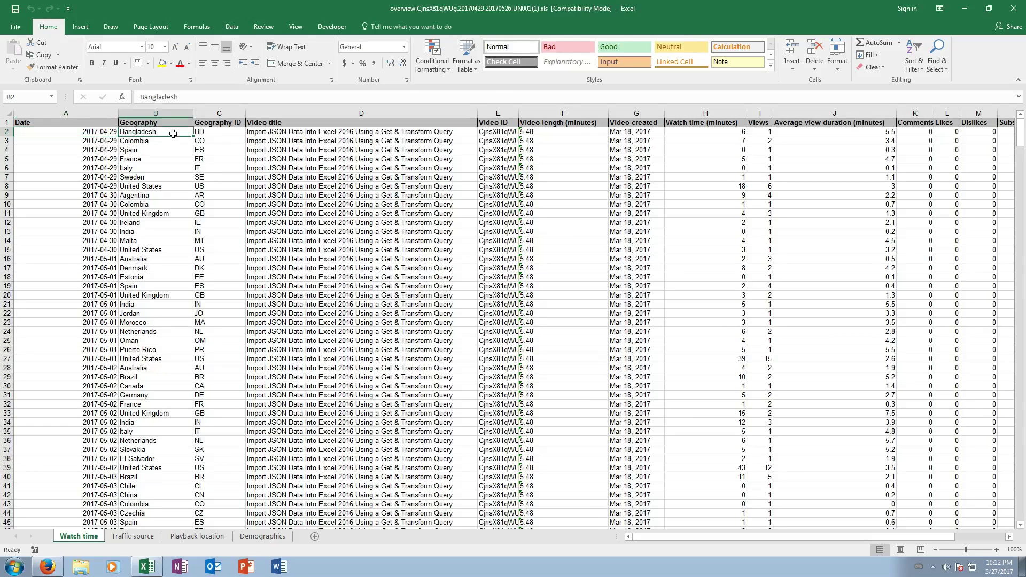
click(766, 134)
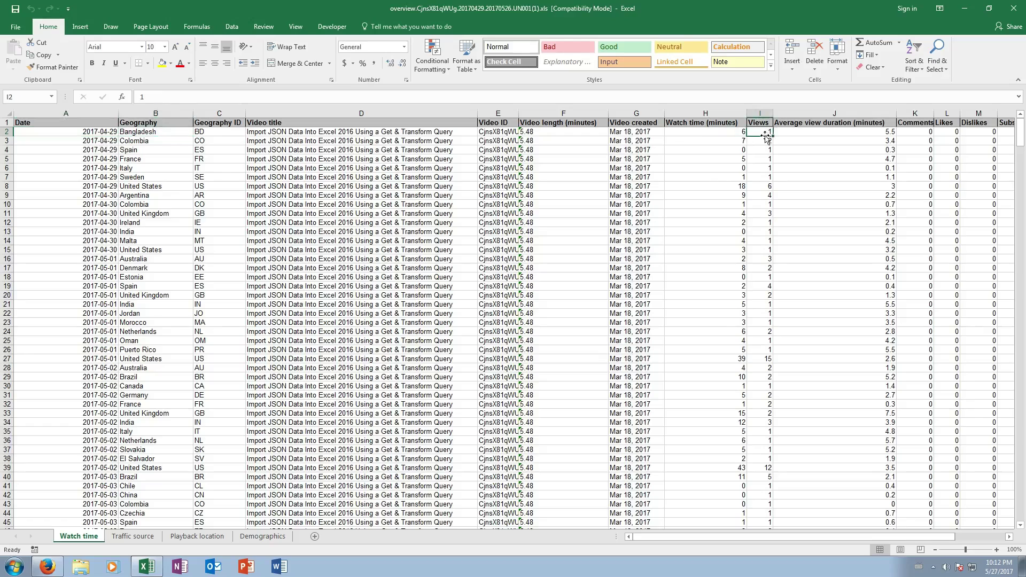
click(733, 142)
click(722, 131)
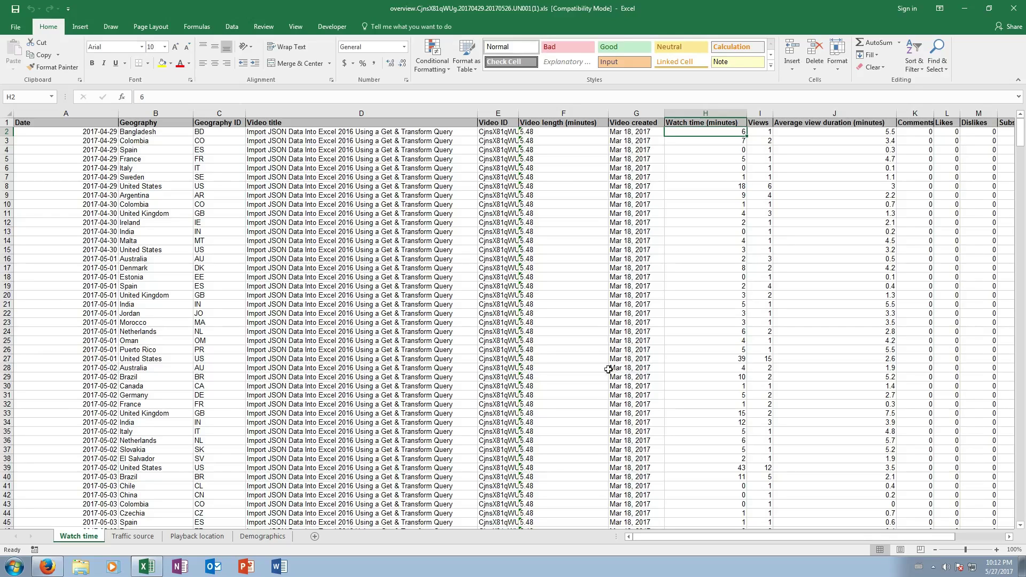
click(156, 142)
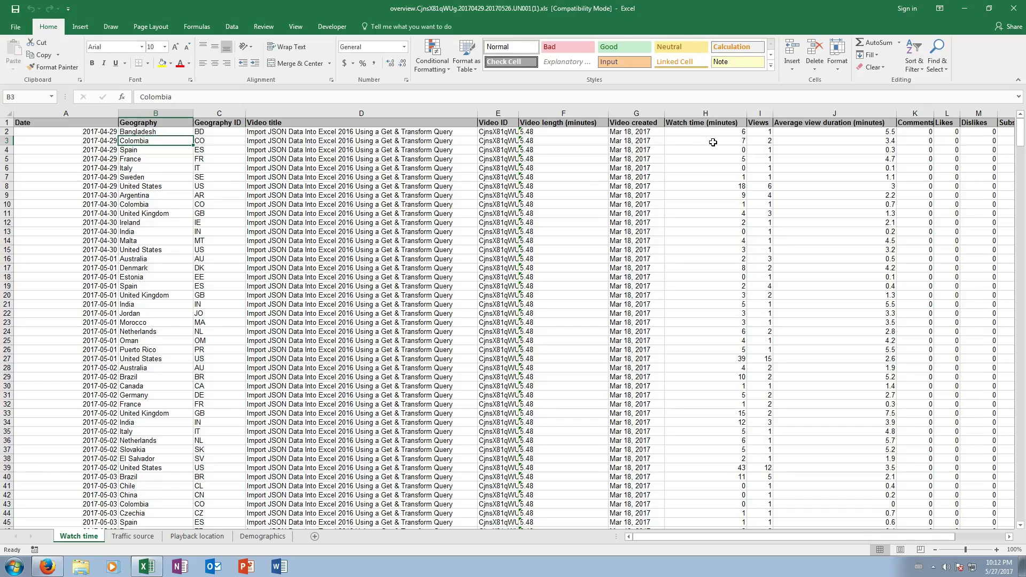
scroll(297, 215, down, 13)
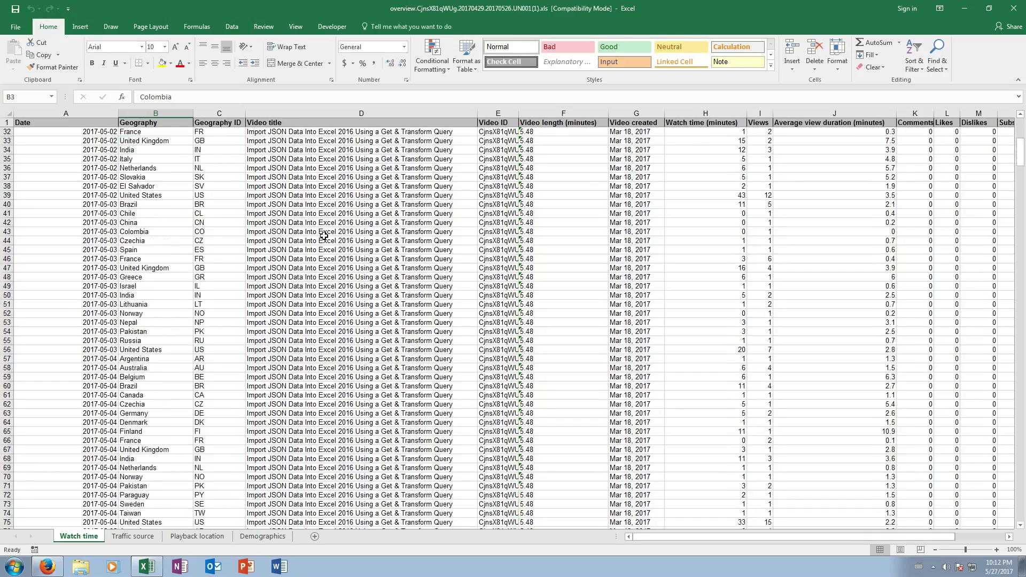
scroll(326, 242, down, 19)
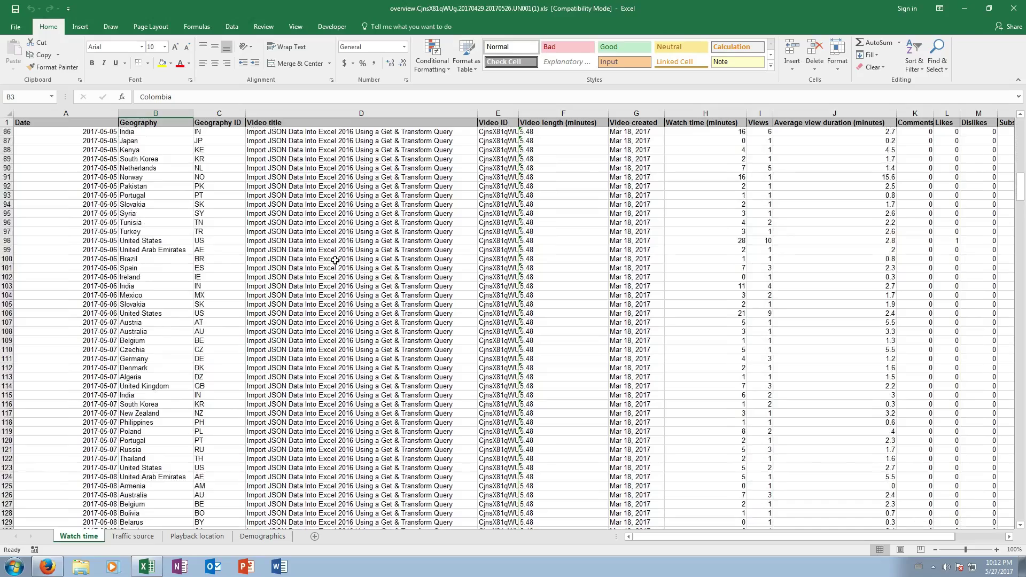
scroll(335, 263, down, 18)
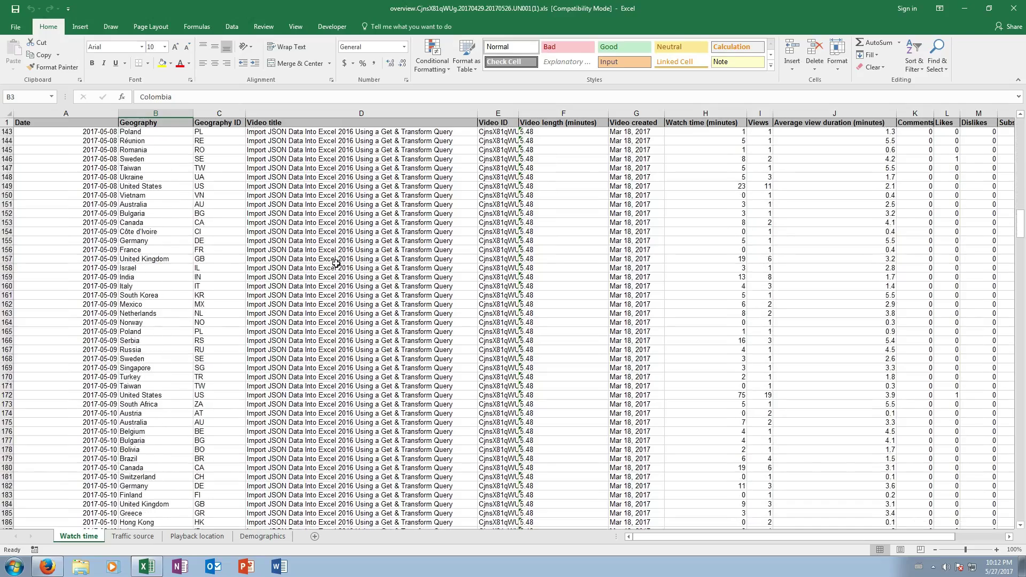
scroll(338, 270, down, 12)
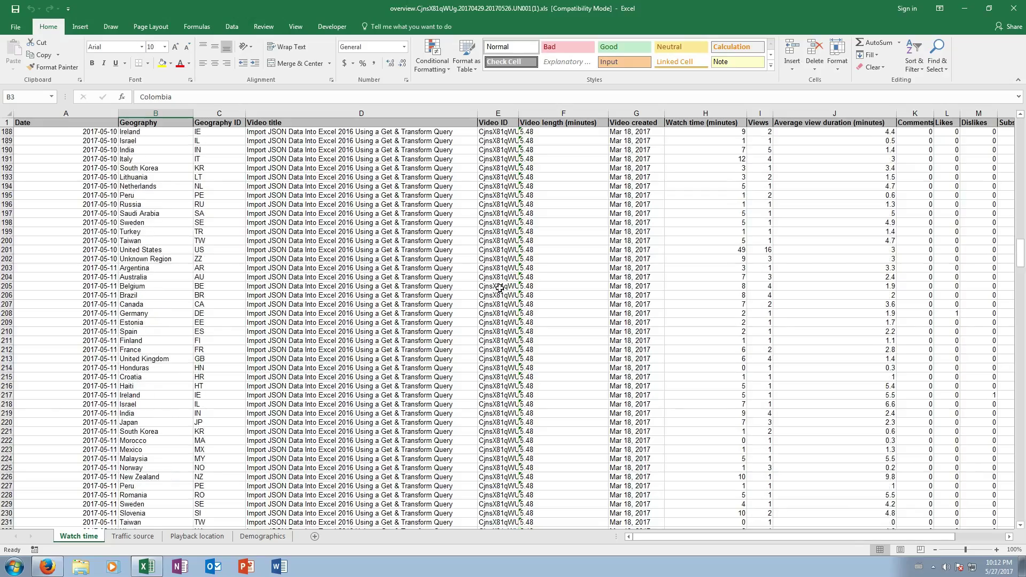
Step: Select the whole Watch time table from the Date header, A1 through O620
drag(1021, 256, 966, 539)
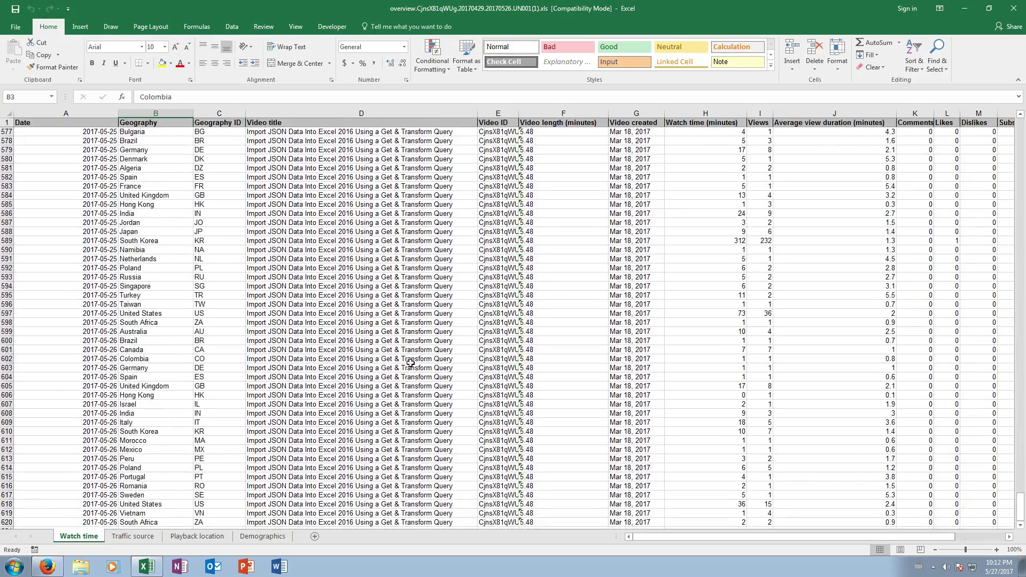
drag(1020, 507, 1011, 144)
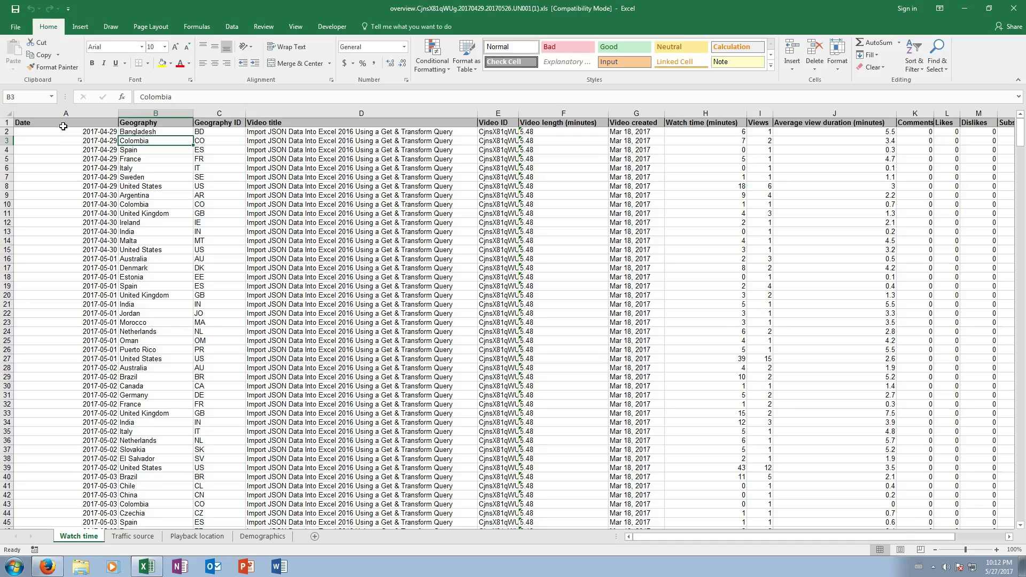
drag(60, 123, 900, 539)
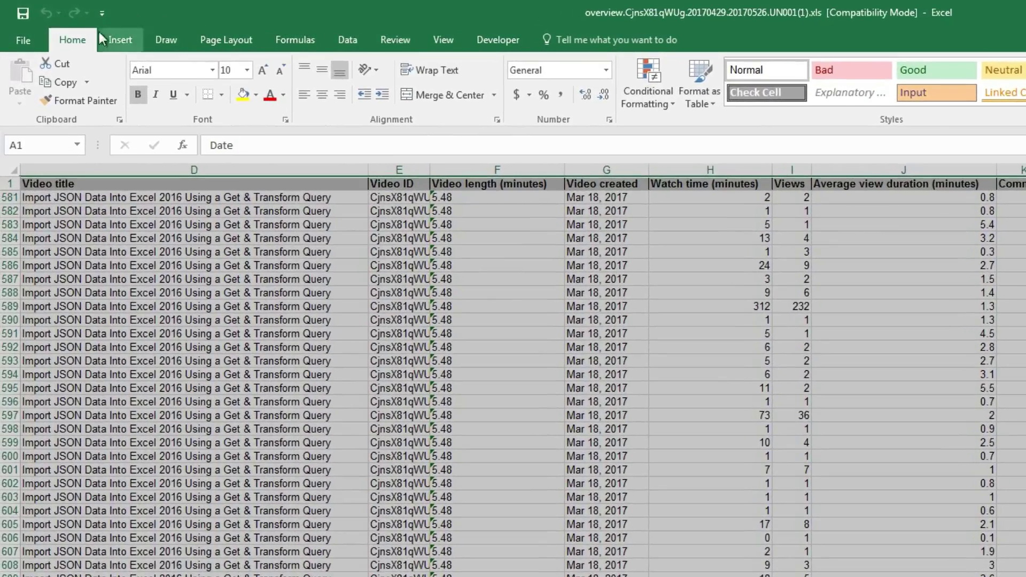
Step: Insert a PivotTable from 'Watch time'!$A$1:$O$620 onto a new worksheet
click(107, 34)
click(27, 85)
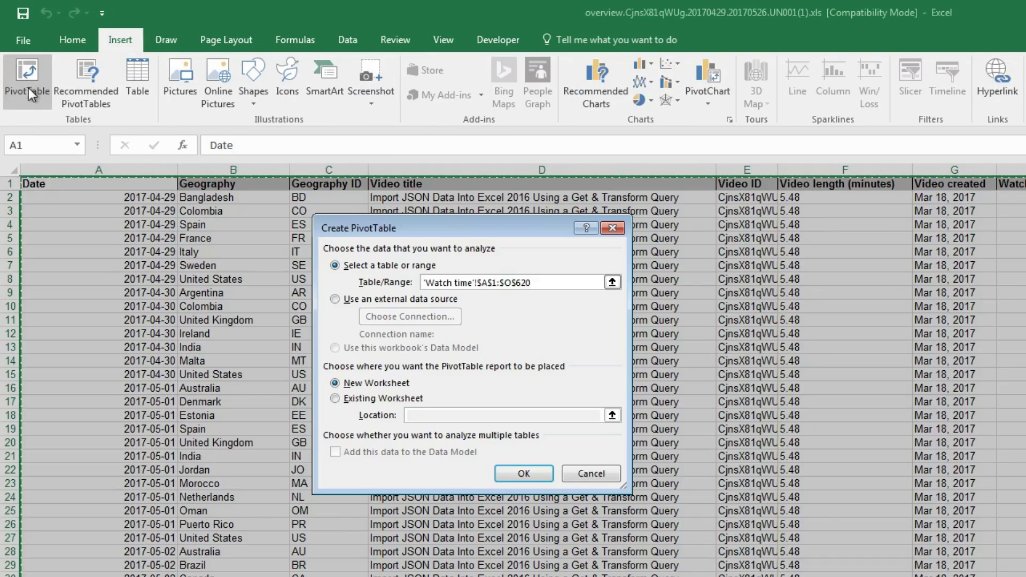
click(522, 475)
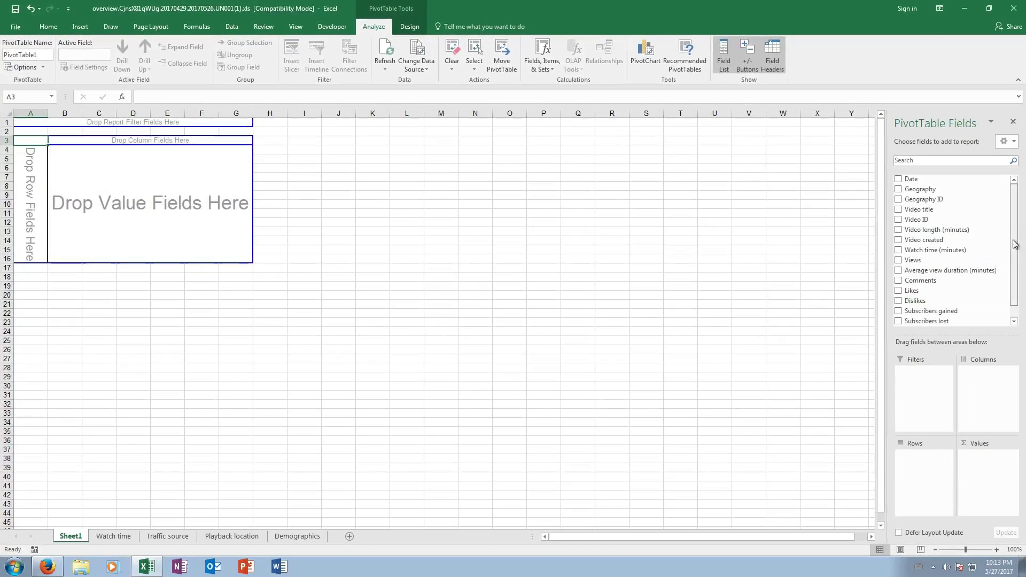
Step: Add Date as the row field plus sums of Views, Likes and Comments, totalling 1875, 9 and 1
click(898, 179)
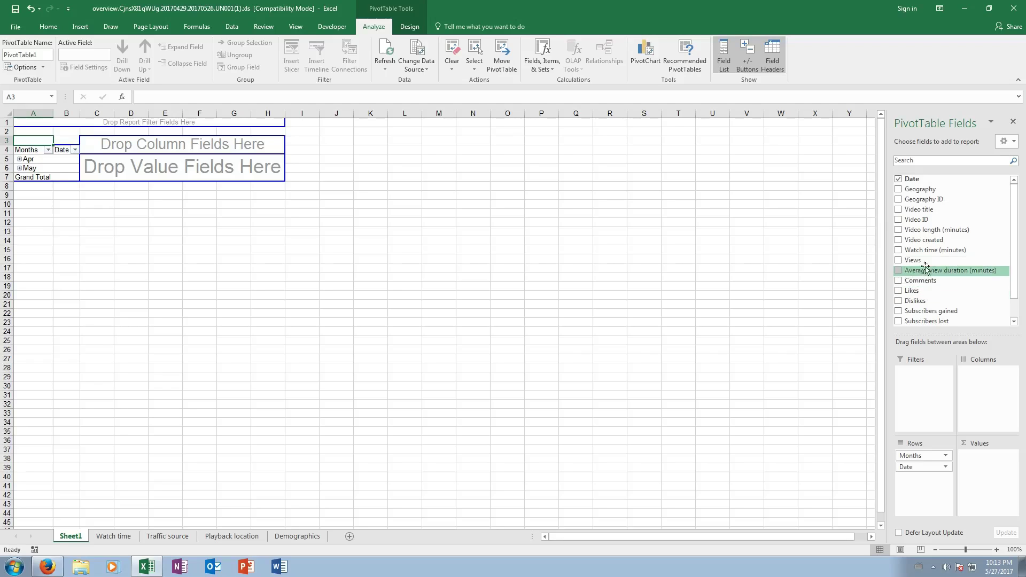
click(899, 261)
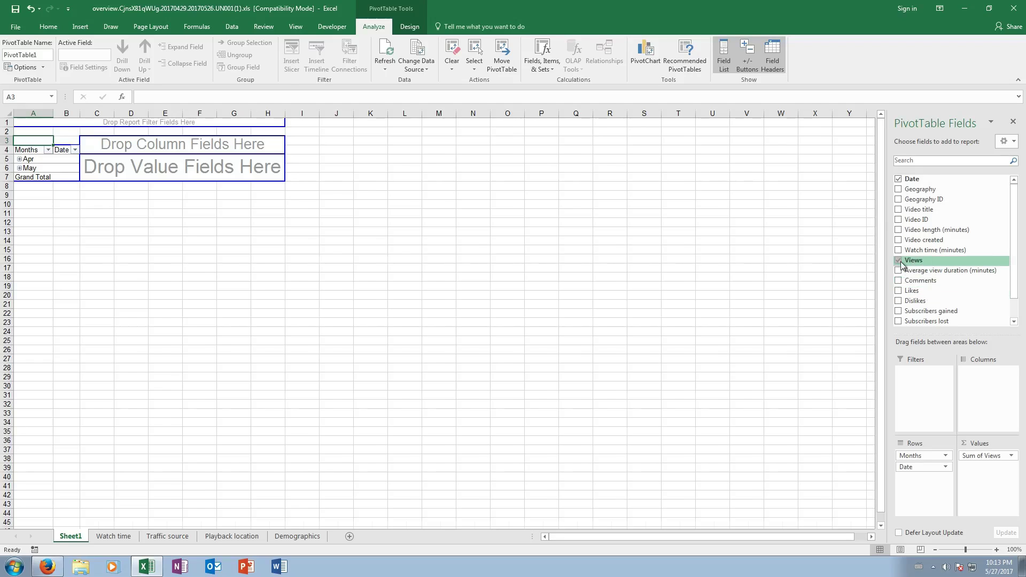
click(900, 292)
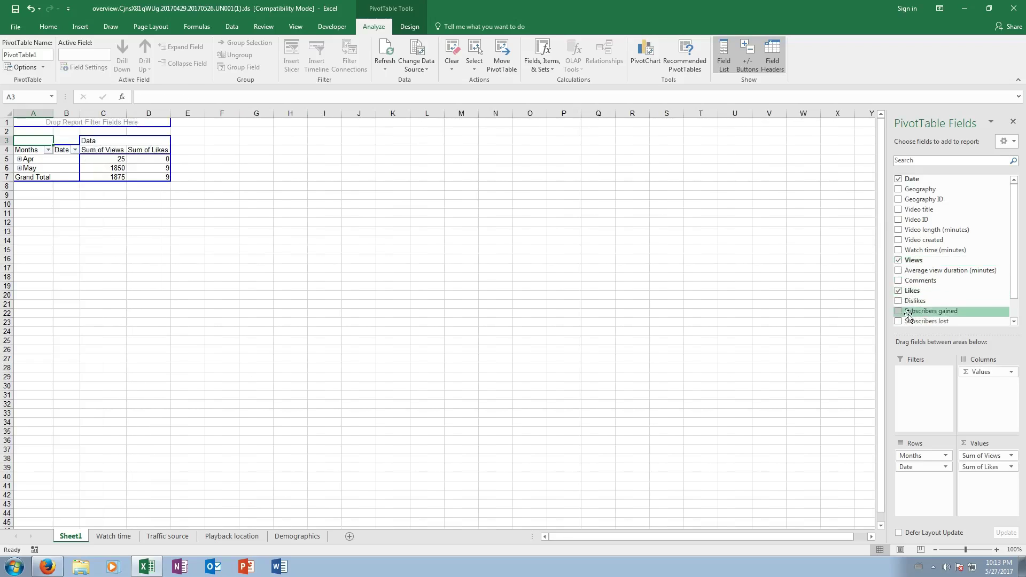
click(898, 283)
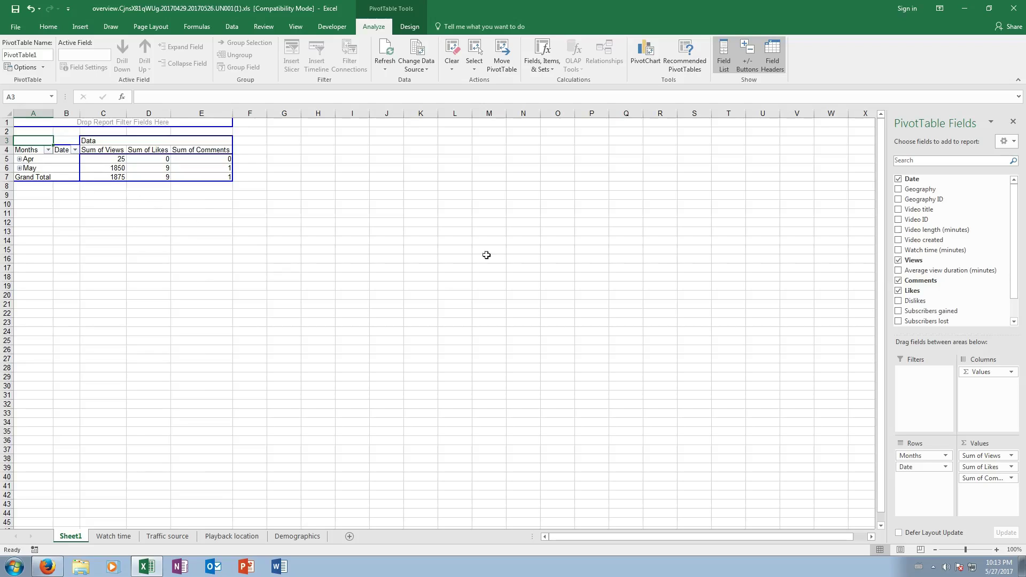
scroll(486, 255, down, 4)
scroll(1010, 267, down, 2)
scroll(958, 201, up, 2)
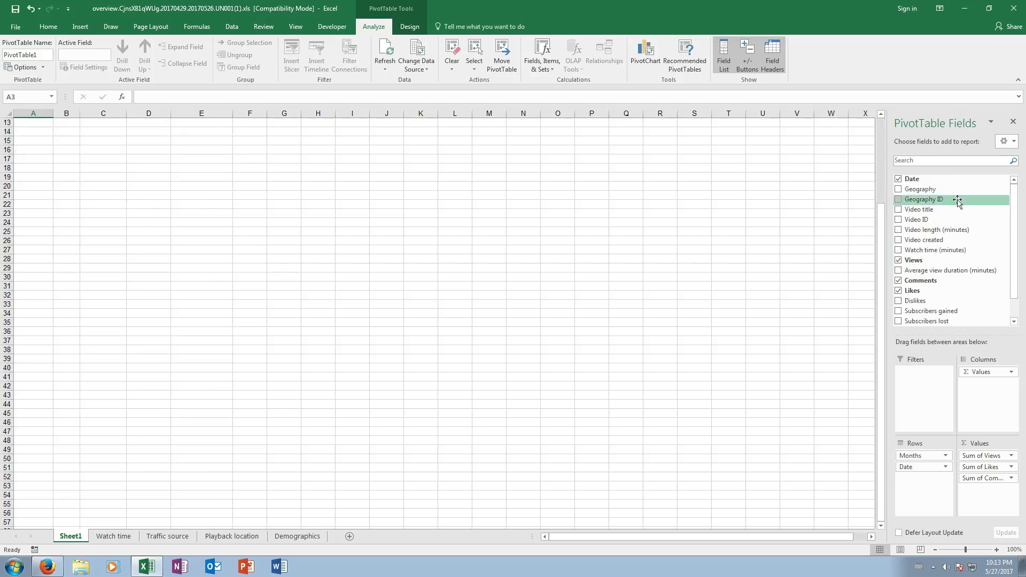
scroll(649, 280, up, 4)
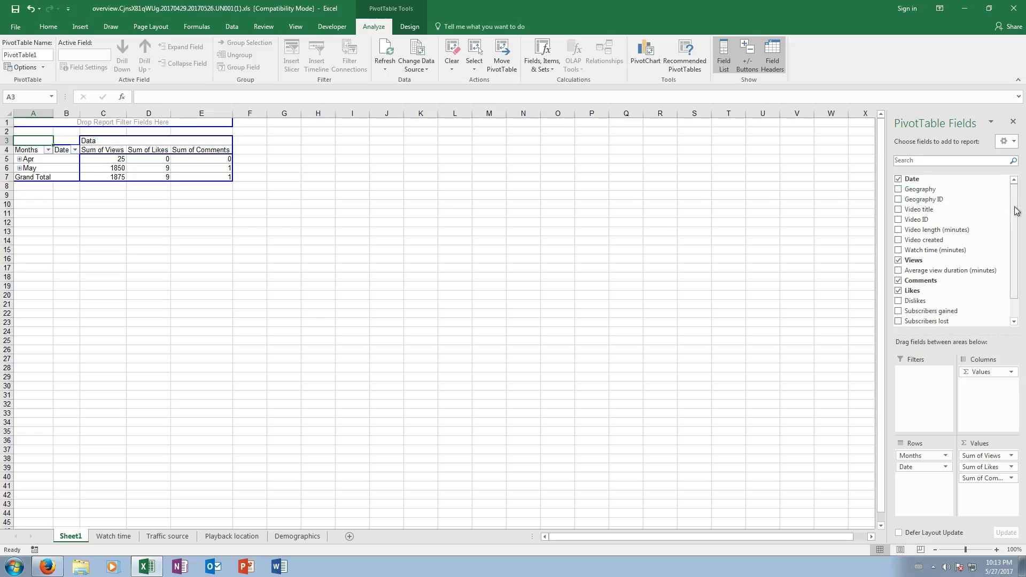
scroll(1005, 241, down, 2)
Step: Untick the Months field so rows show each date, with 25-May peaking at 324 views
click(898, 307)
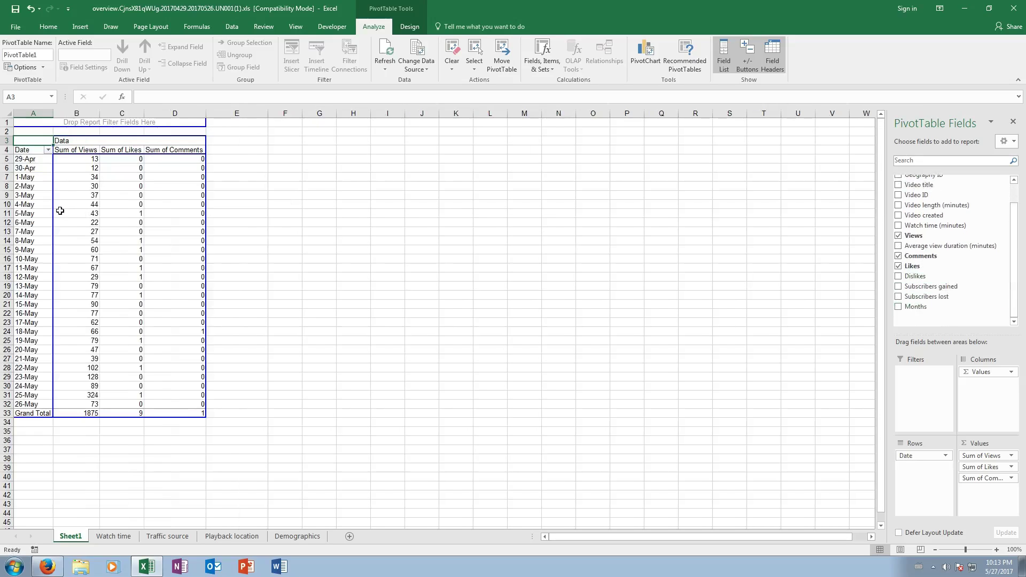
mouse_move(59, 210)
click(192, 331)
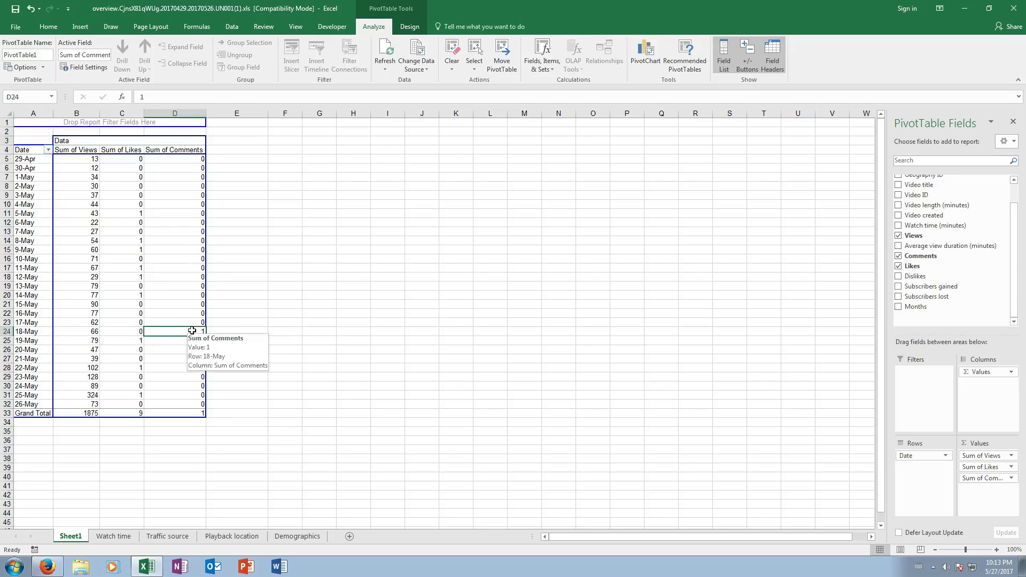
click(83, 331)
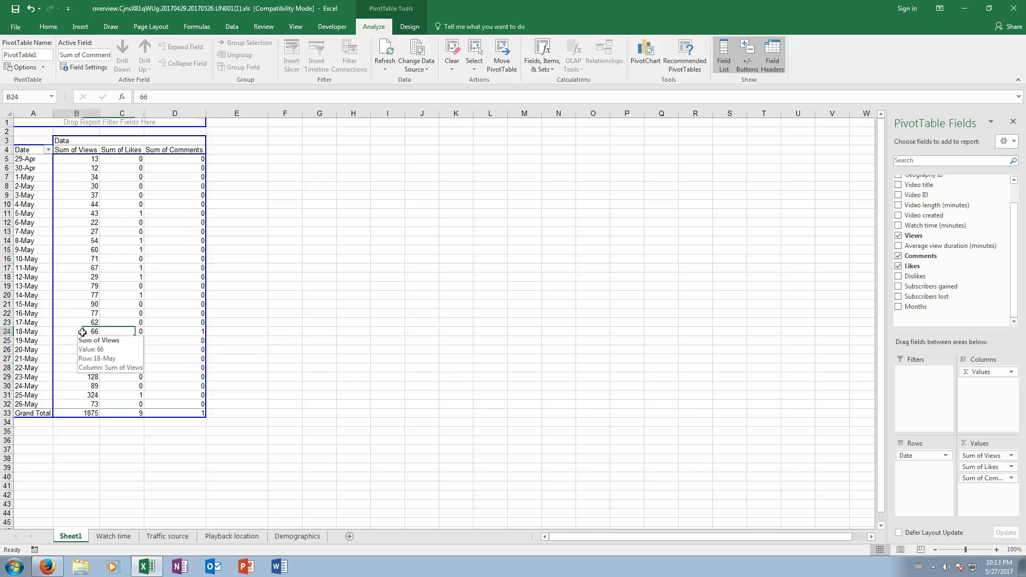
click(134, 333)
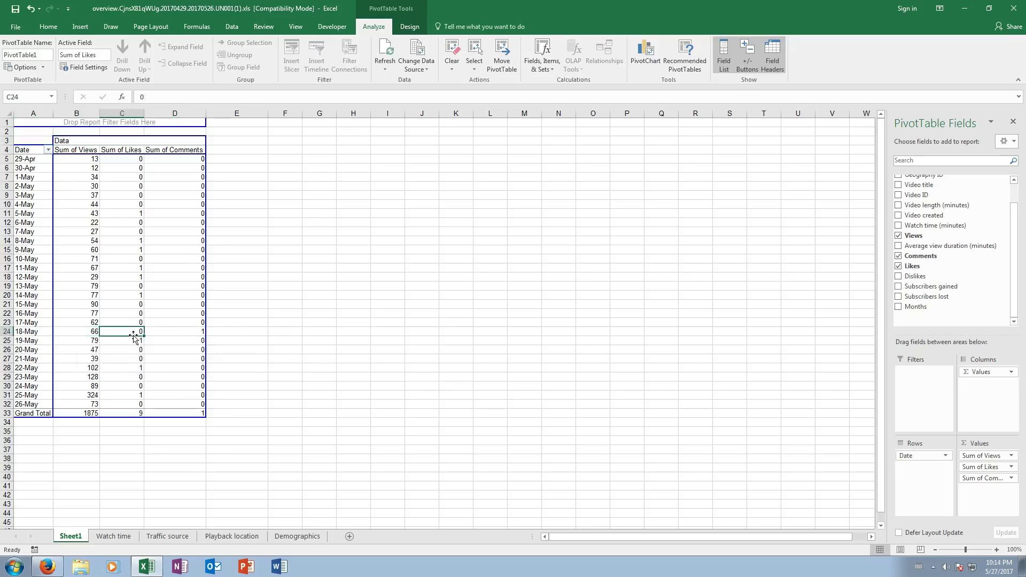
click(271, 336)
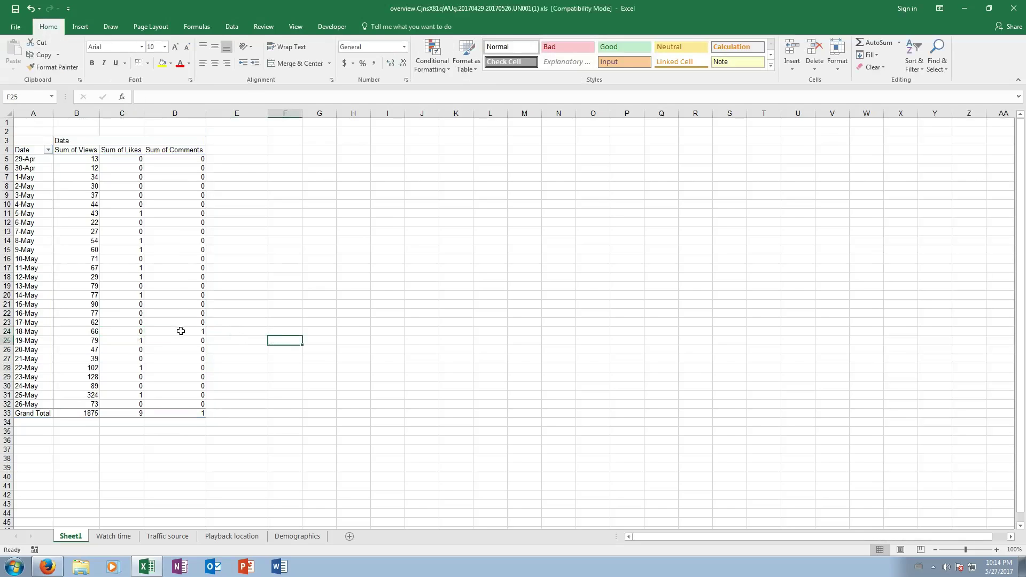
click(181, 332)
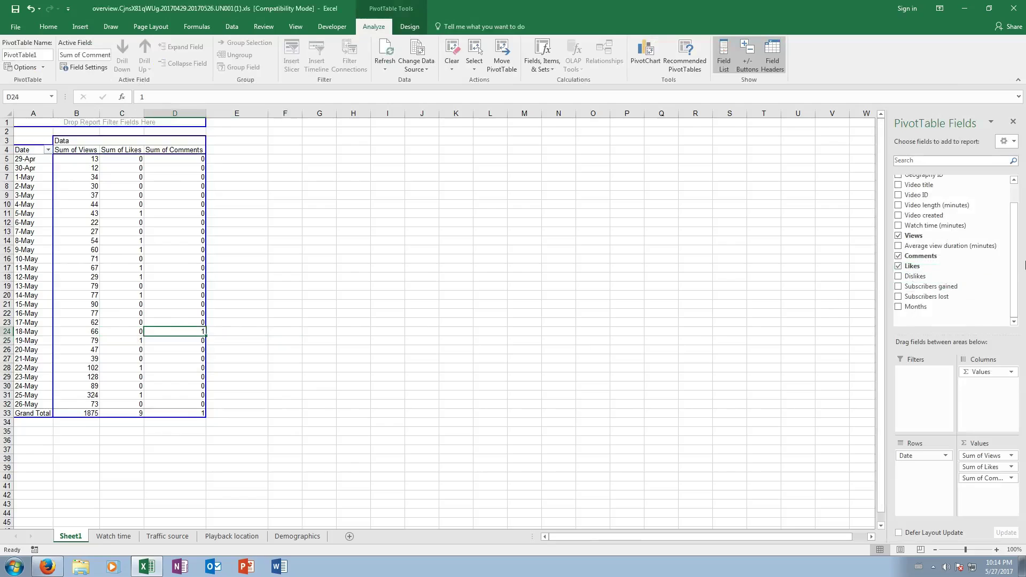
scroll(951, 252, up, 2)
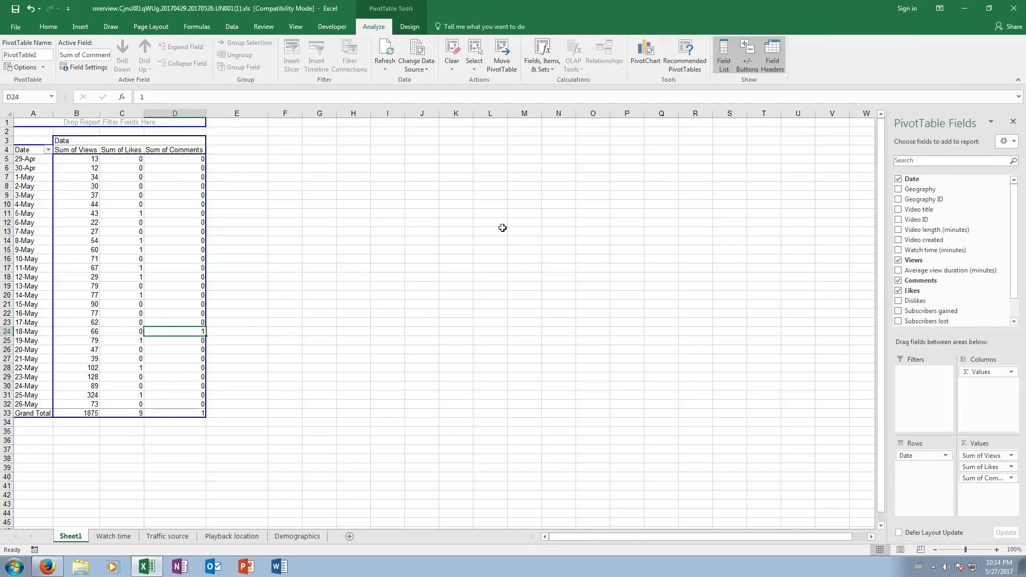